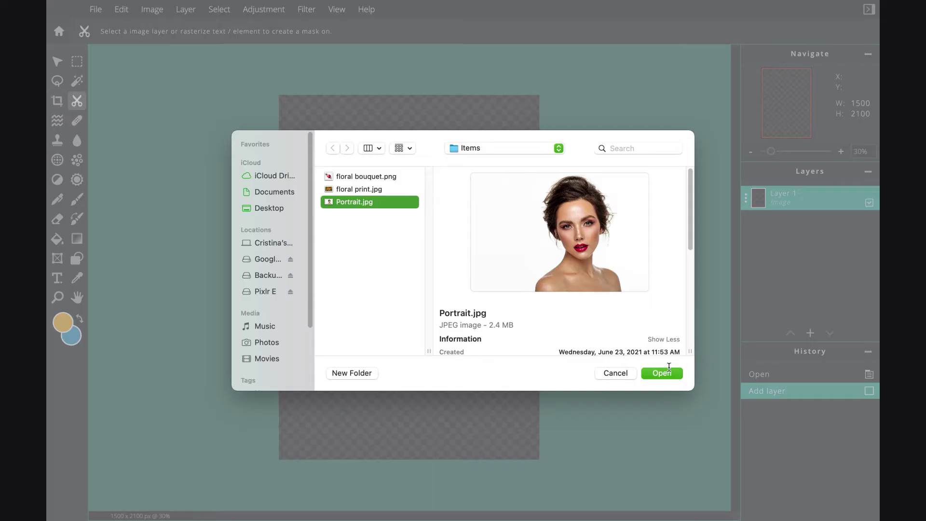
Import Portrait.jpg as a layer, scale it down proportionally to 2541 × 1694 px, and center the woman along the canvas's bottom edge.
click(661, 374)
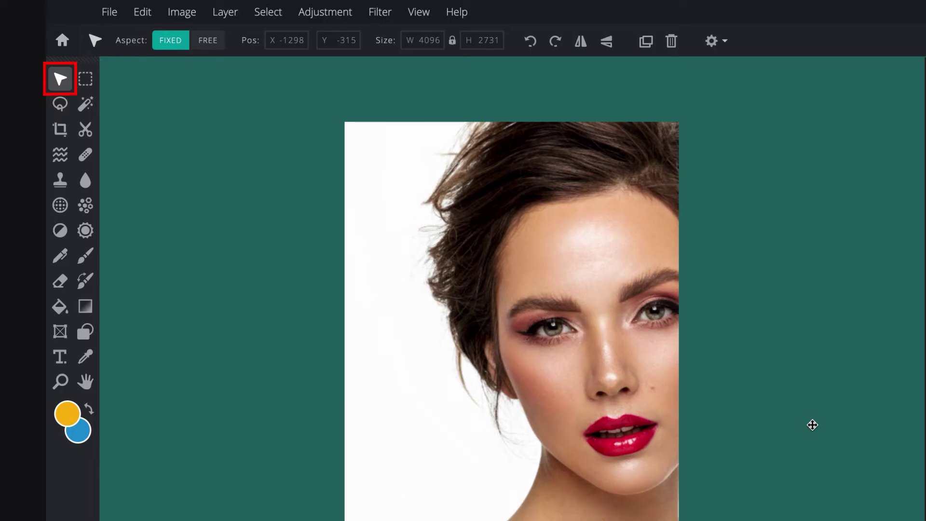
key(ctrl+minus)
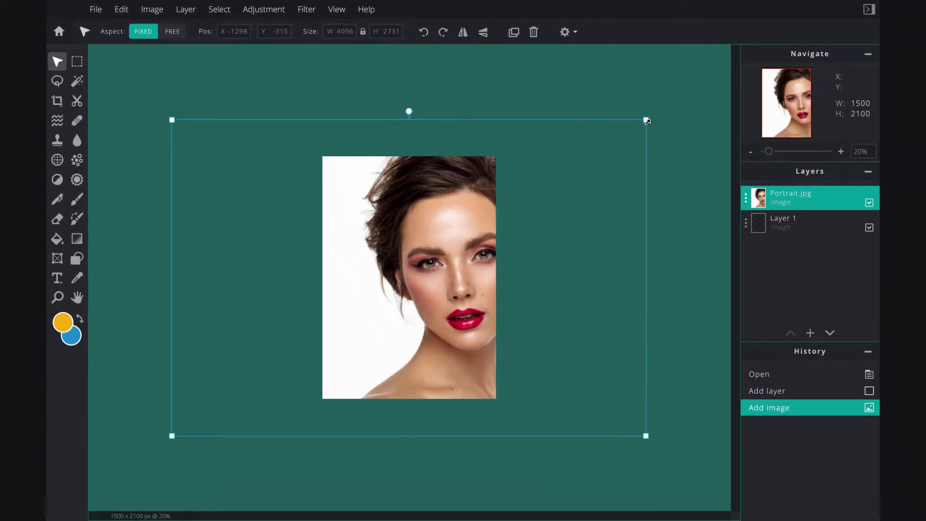
drag(647, 121, 485, 200)
drag(378, 290, 429, 256)
drag(534, 192, 514, 202)
drag(410, 270, 423, 269)
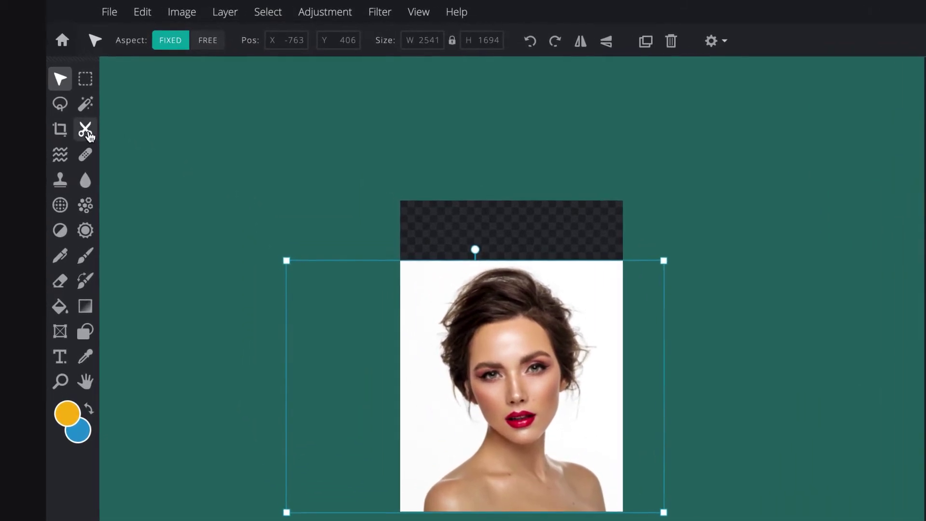
Cut out the portrait's background with the AI auto cutout and brush away the leftover white fringes around the hair.
click(78, 103)
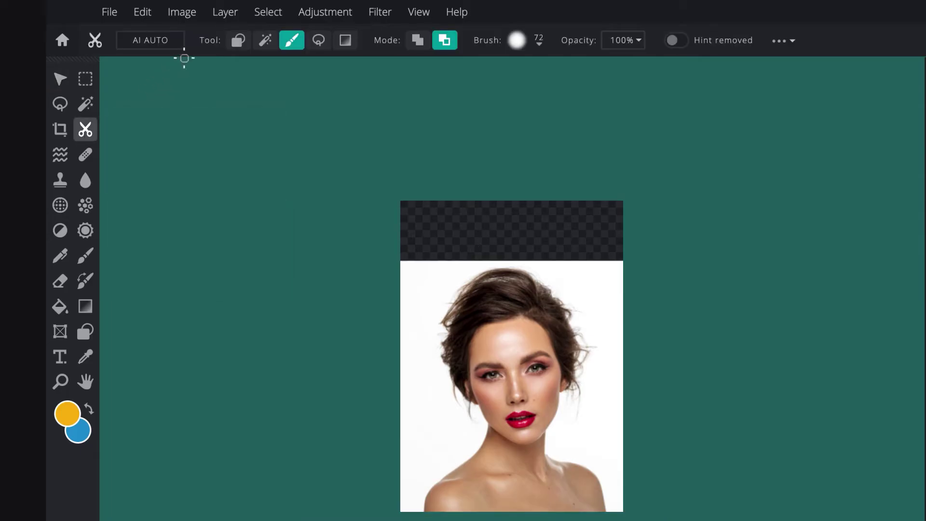
click(166, 42)
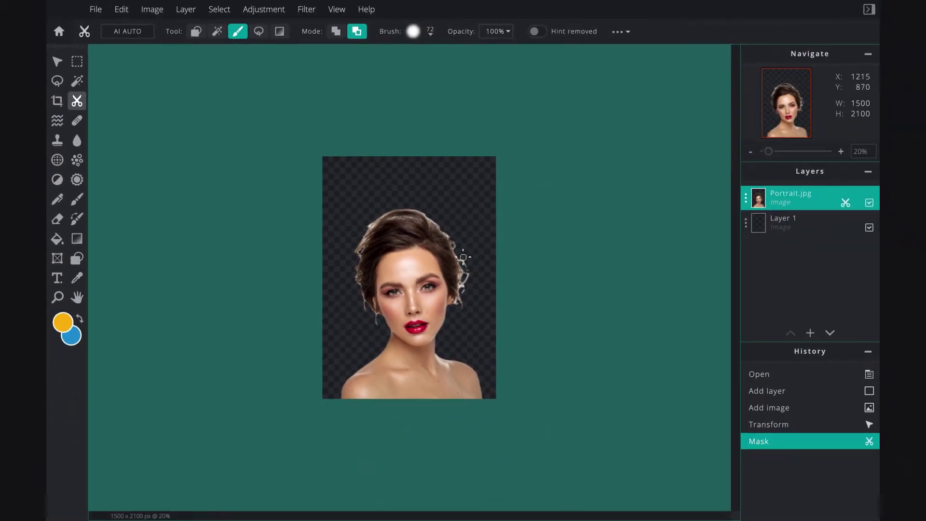
drag(575, 329, 583, 344)
drag(466, 269, 458, 310)
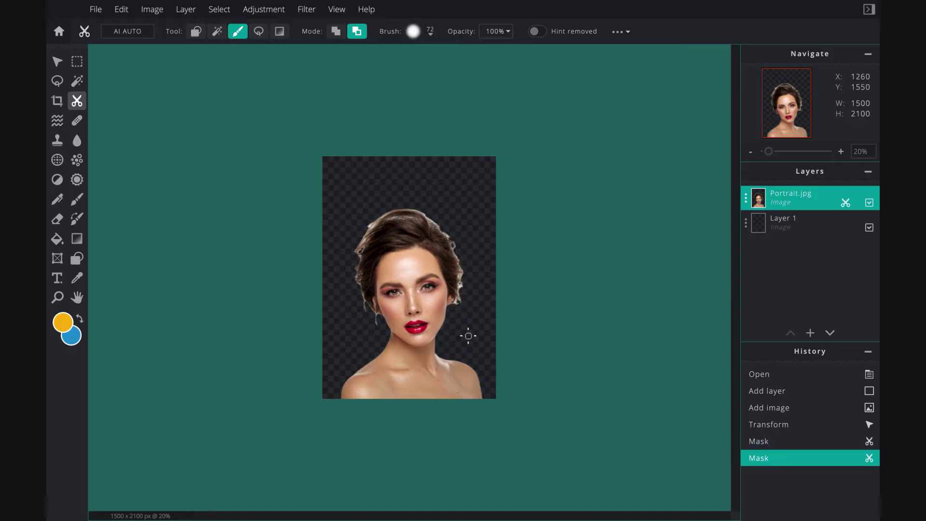
drag(376, 325, 363, 306)
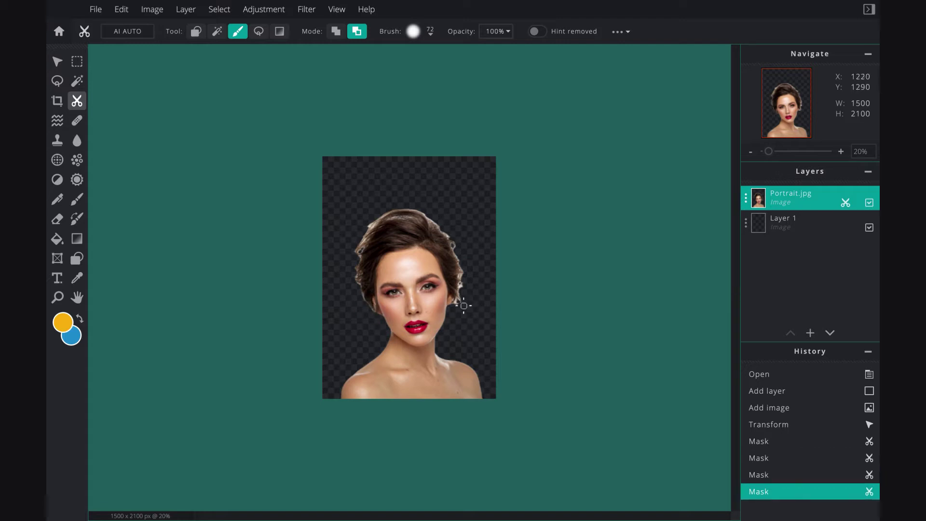
click(461, 305)
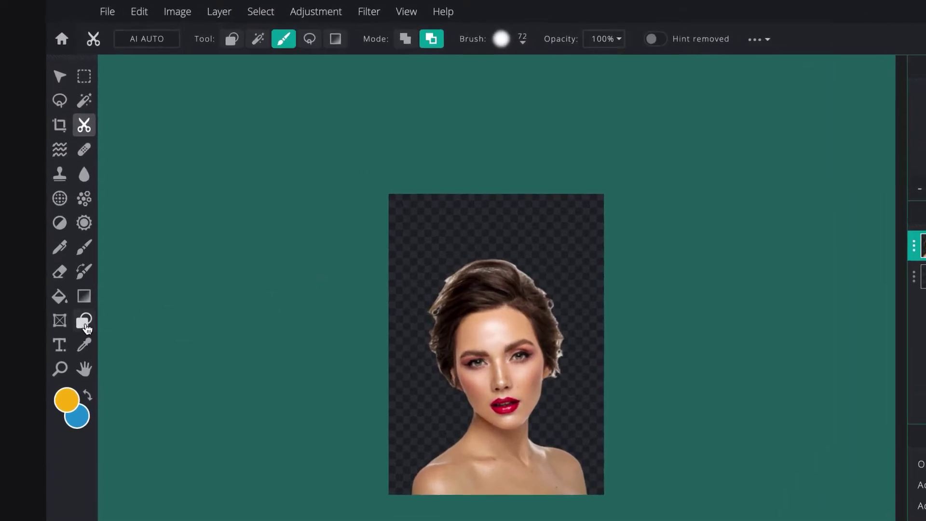
Draw a white-filled circle shape slightly larger than the woman's head and position it over her face.
click(76, 258)
click(459, 45)
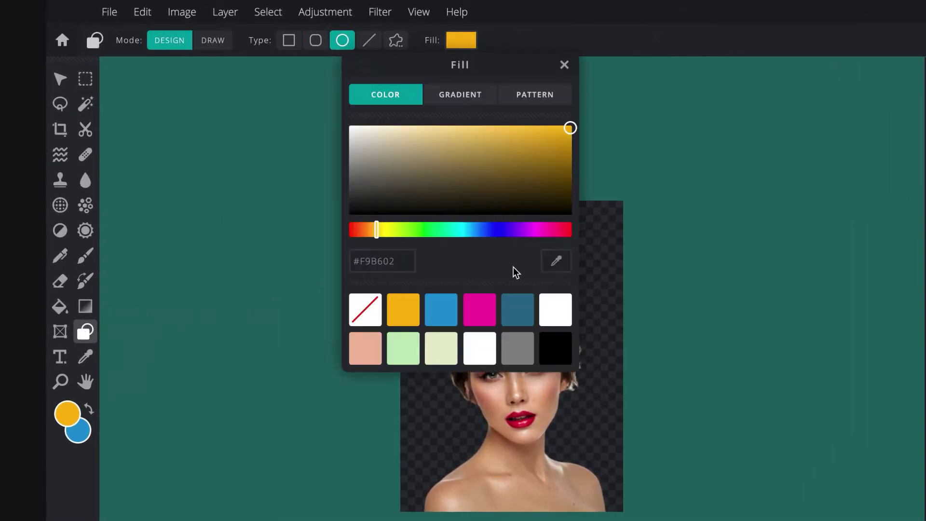
click(554, 309)
click(375, 391)
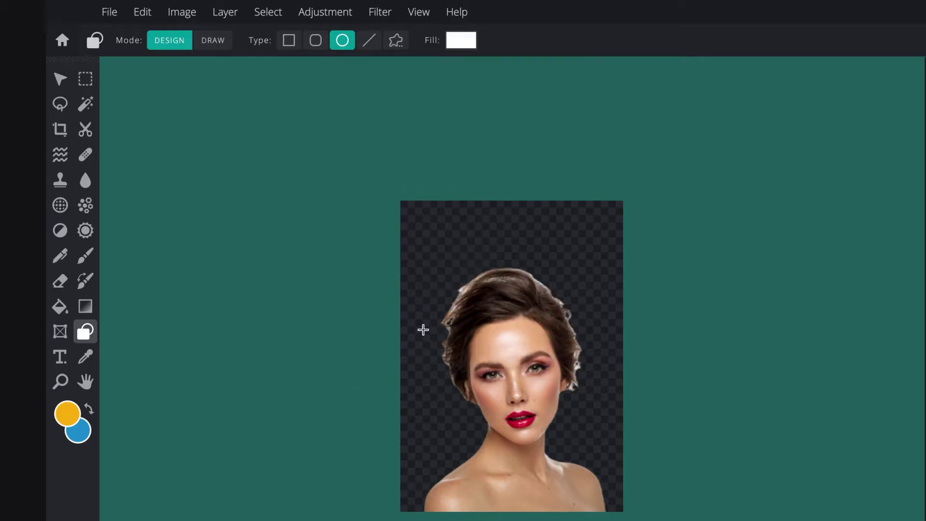
drag(430, 273, 609, 458)
drag(579, 395, 573, 383)
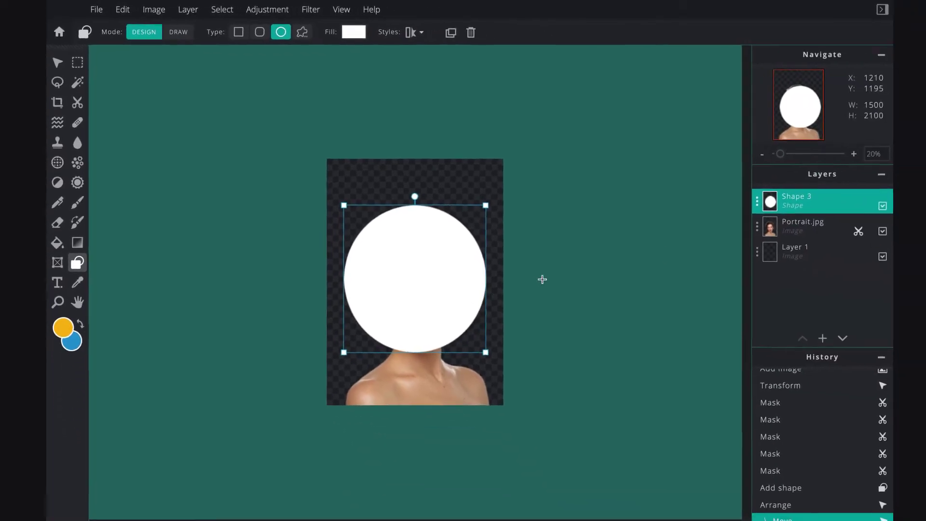
Place the circle layer beneath the portrait layer and nudge the circle up and slightly right behind the head.
mouse_move(815, 236)
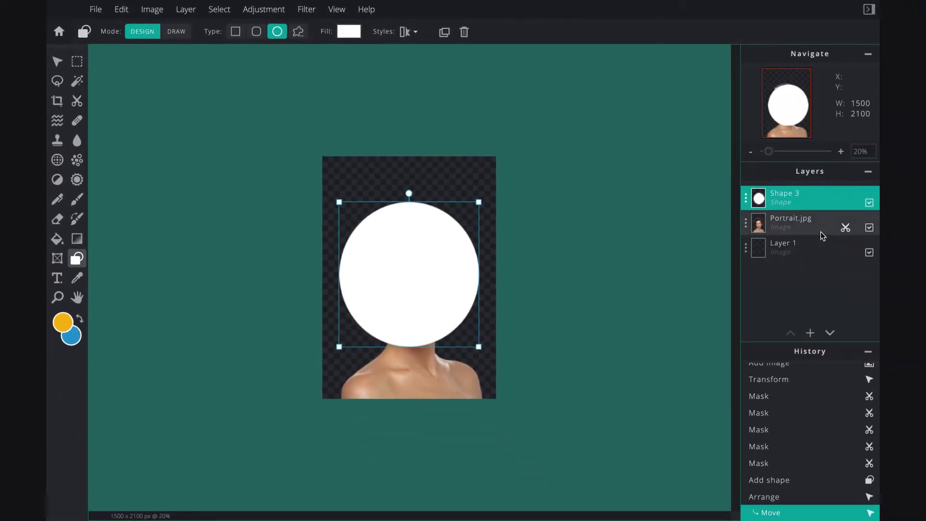
drag(791, 197, 792, 226)
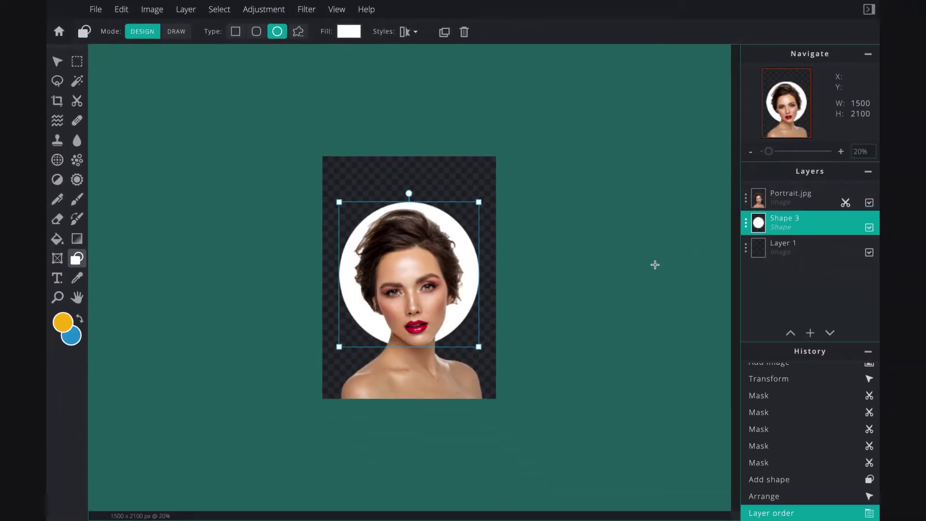
key(ctrl+plus)
key(shift+Up)
key(shift+Up)
key(shift+Up)
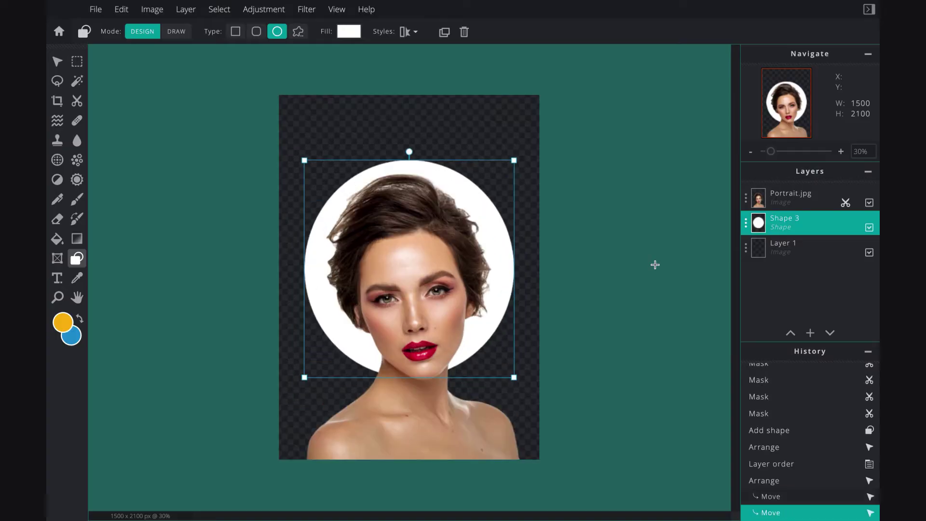
key(shift+Right)
key(Left)
key(Left)
key(Left)
key(Left)
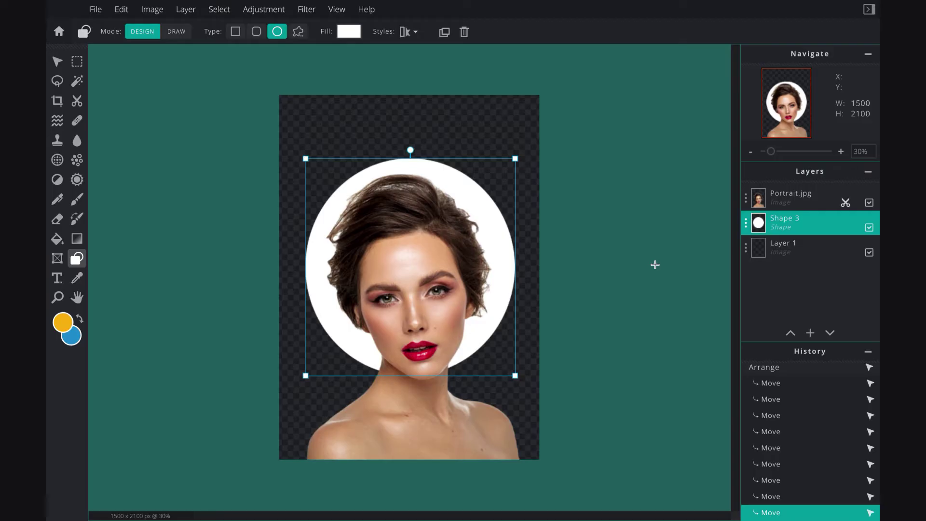
Fill the empty Layer 1 background with the yellow foreground color #F9B602.
click(58, 240)
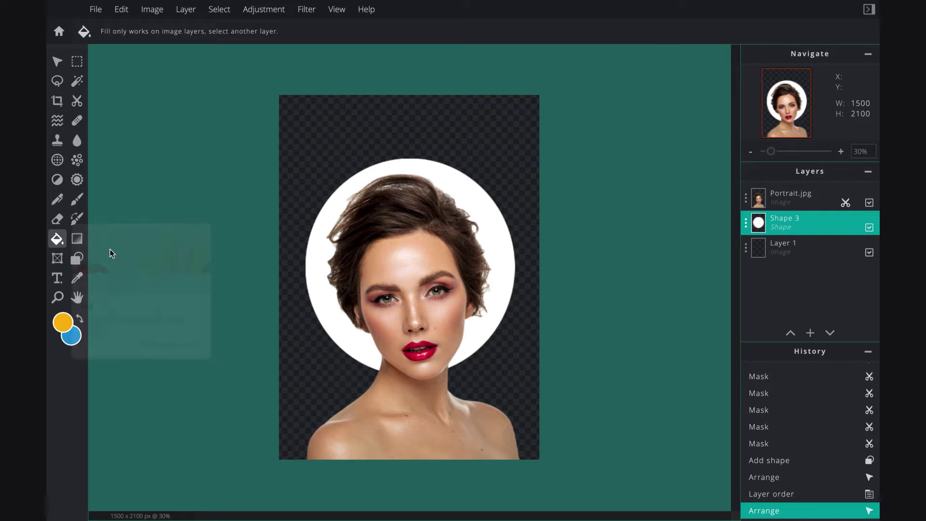
click(63, 319)
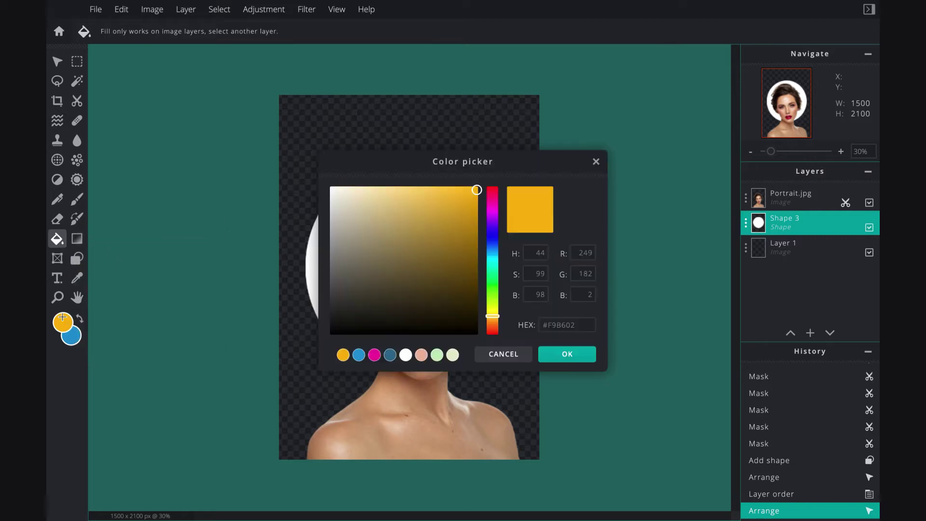
click(553, 353)
click(780, 244)
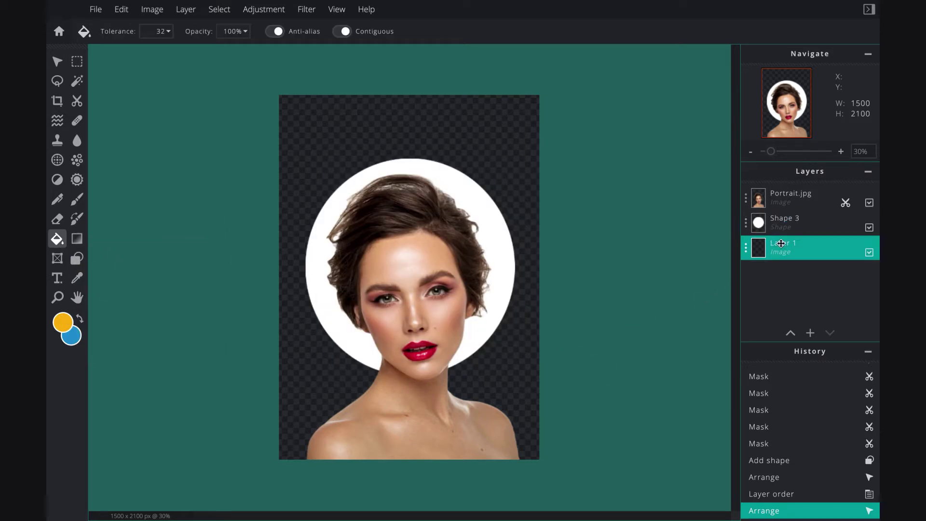
click(503, 145)
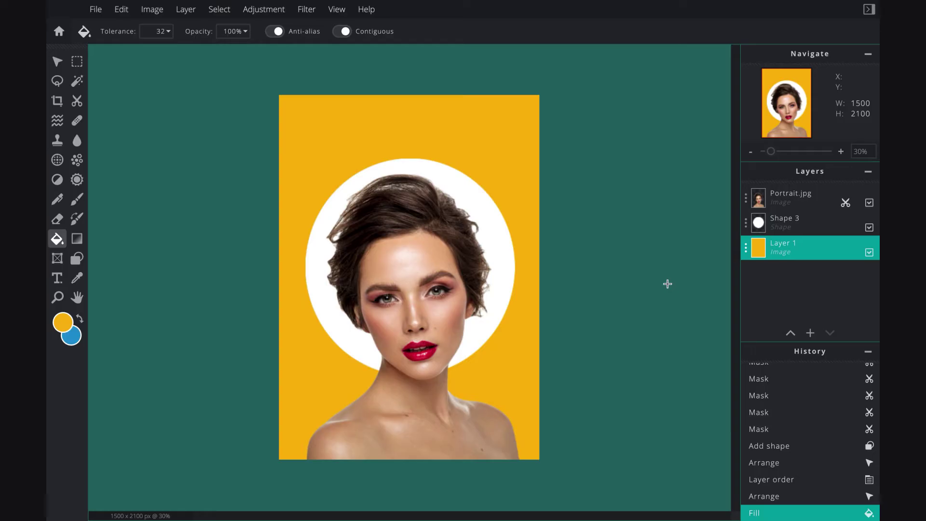
Import floral print.jpg as an image layer and move it to the top of the layer stack.
click(811, 335)
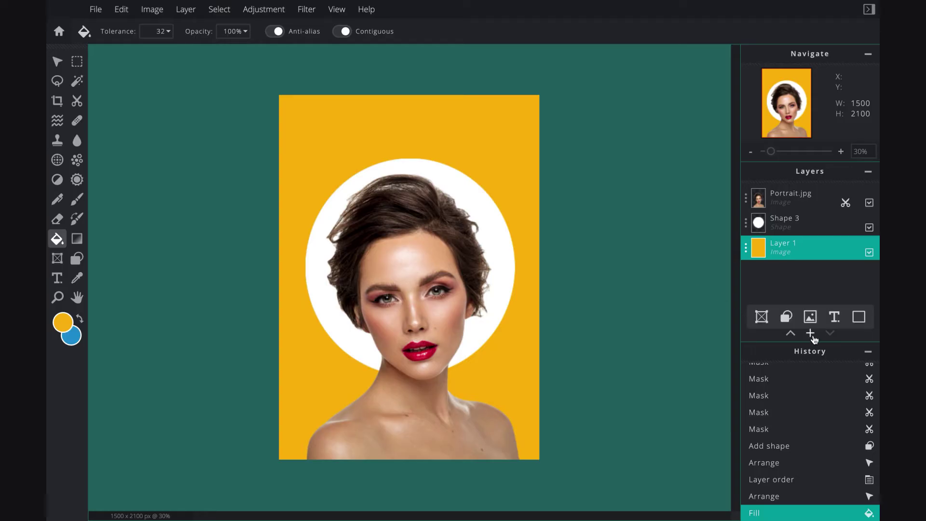
click(811, 316)
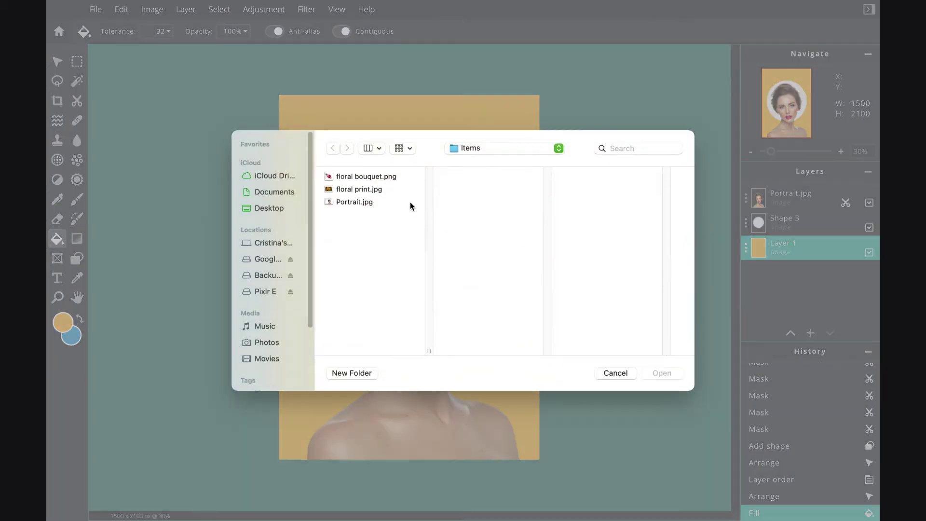
click(389, 189)
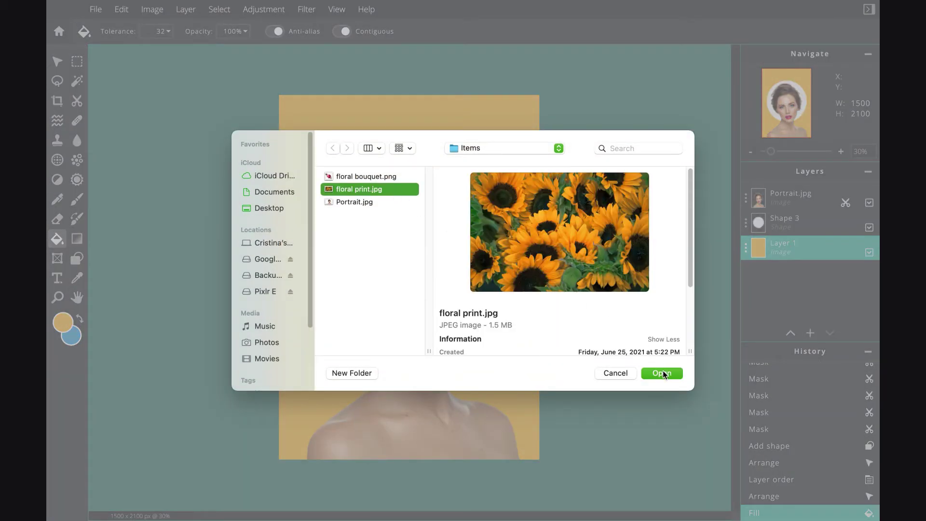
click(662, 372)
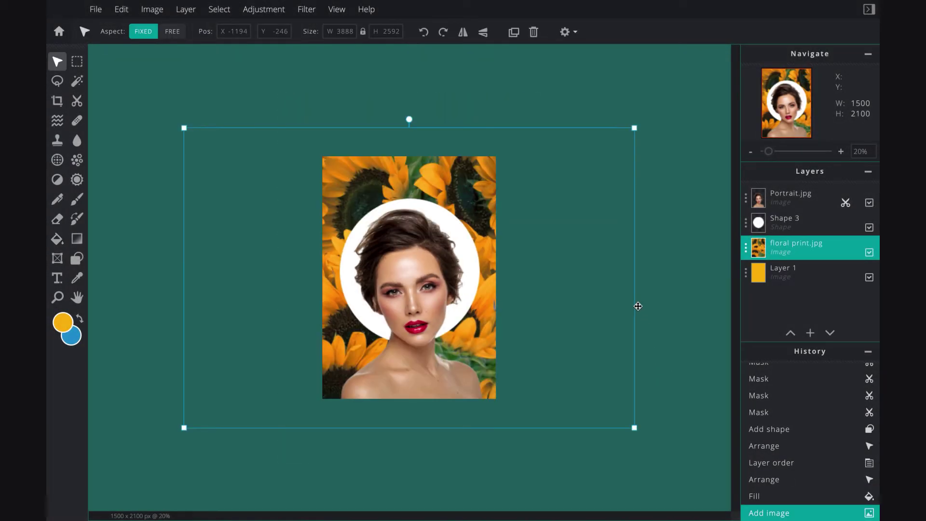
drag(767, 256, 773, 198)
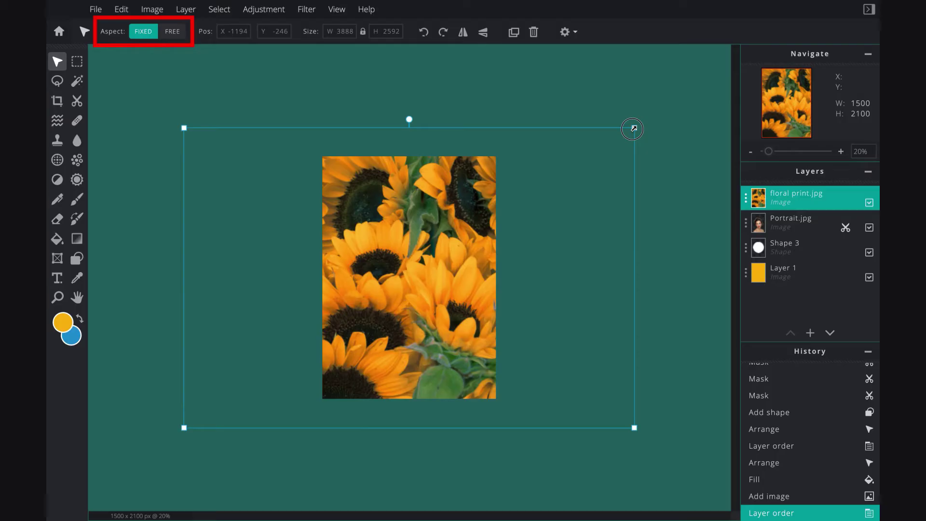
Scale the floral print proportionally to 1628 × 1085 px and place it at X 0, Y 1536 over the woman's neck and shoulders.
drag(633, 129, 415, 274)
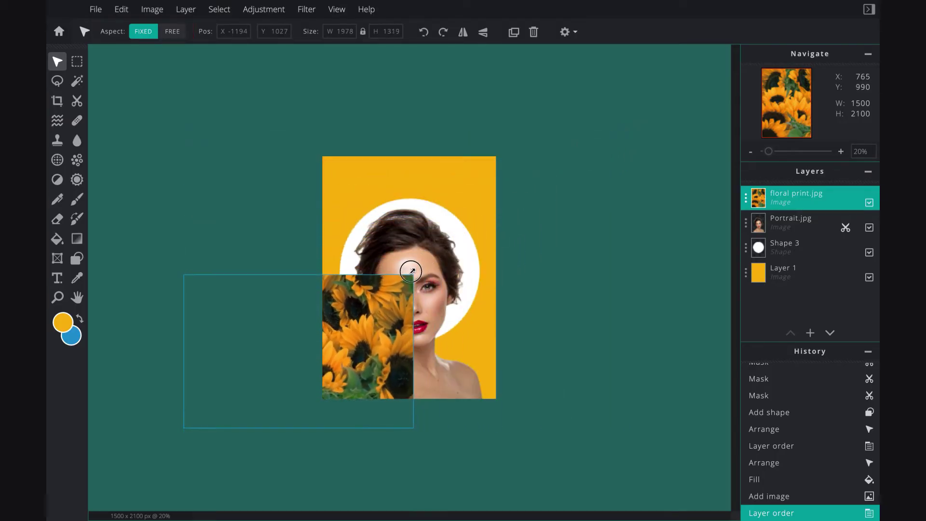
drag(350, 318, 457, 376)
drag(519, 333, 497, 347)
drag(438, 422, 452, 409)
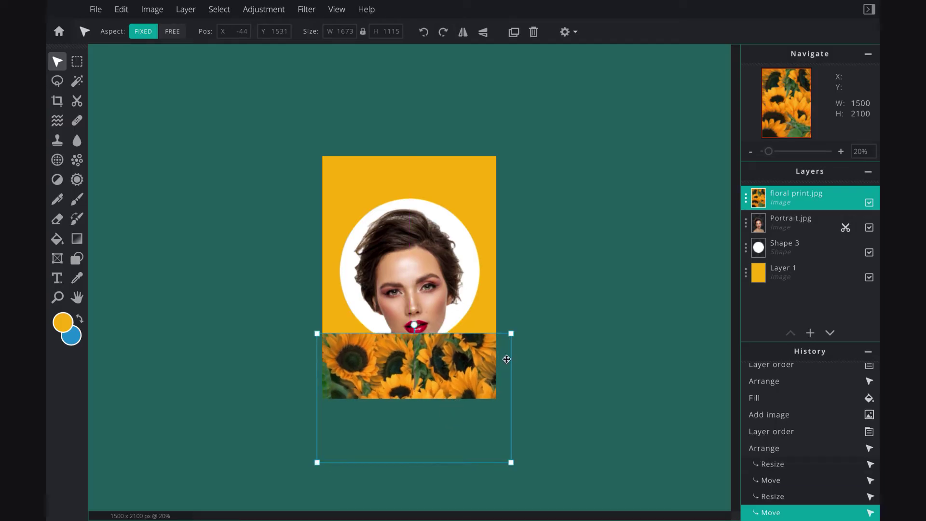
drag(509, 339, 506, 337)
drag(449, 372, 454, 369)
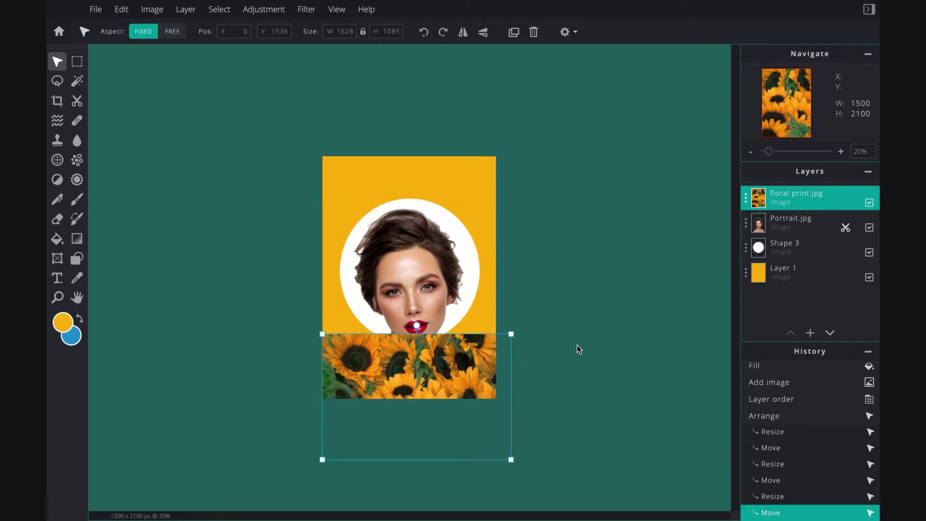
Convert the floral print to black and white with Auto B&W and set its blend mode to Overlay.
click(264, 10)
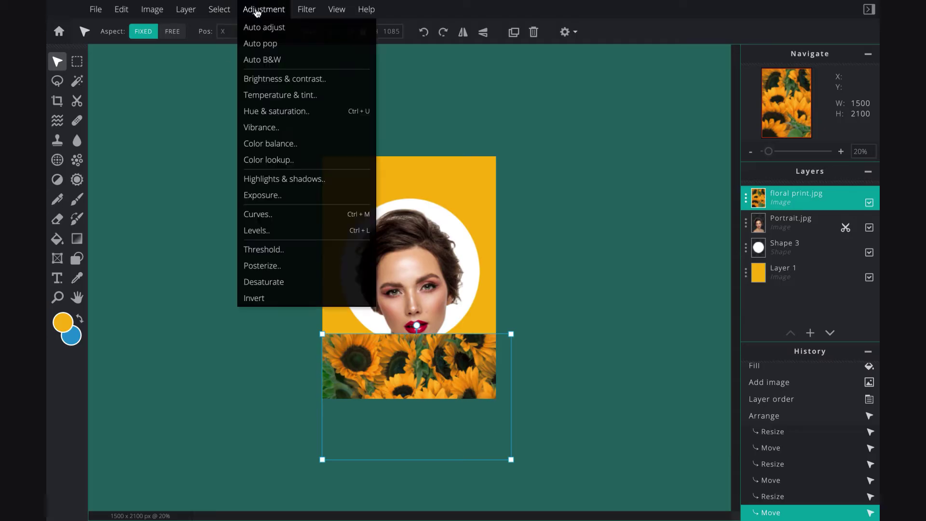
click(264, 59)
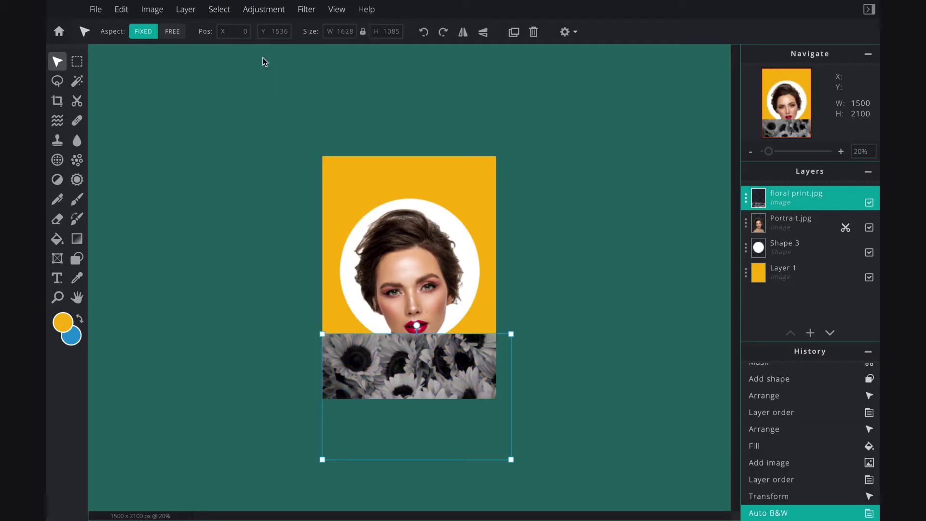
click(746, 198)
click(687, 248)
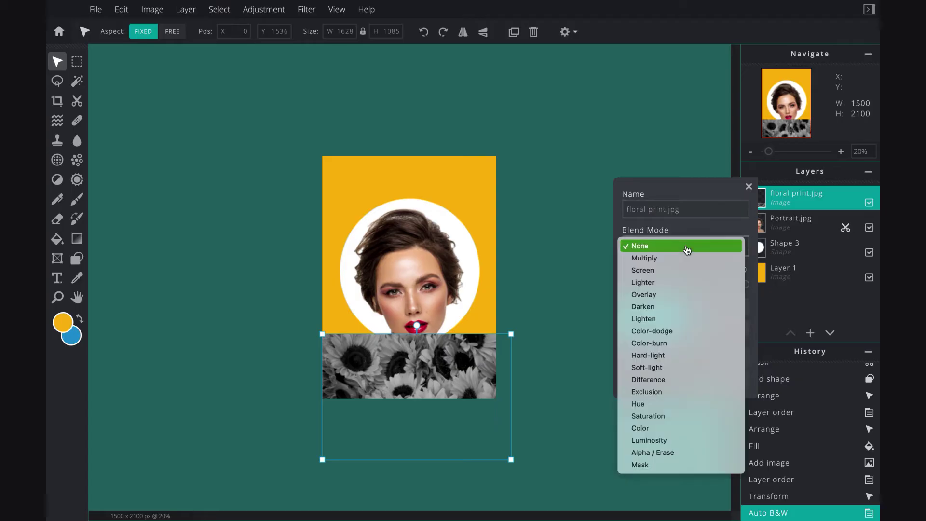
click(650, 295)
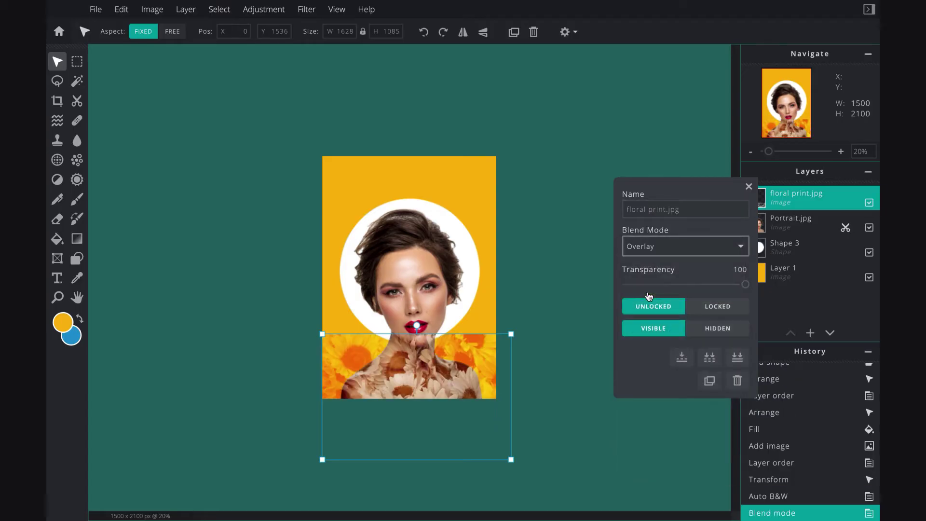
click(748, 186)
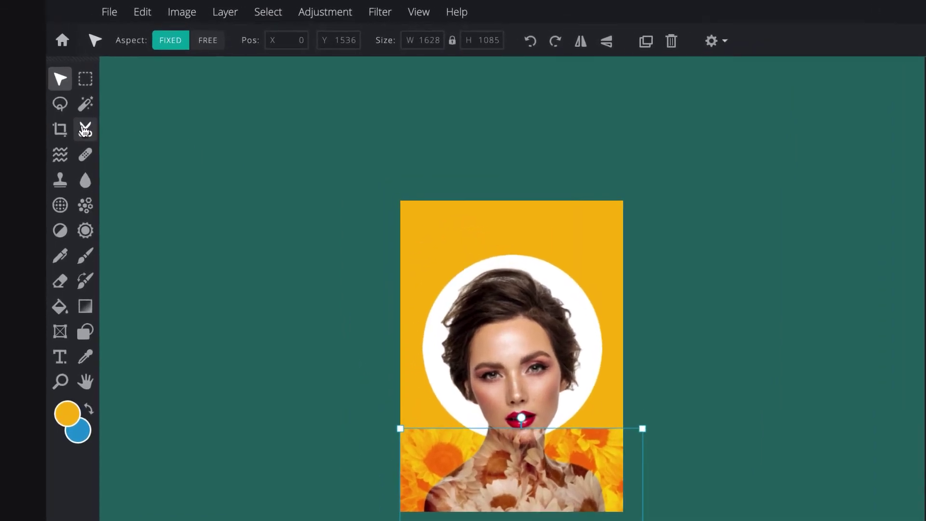
Mask the floral print along the outline of the woman's shoulders, neck and chin with the Cutout brush at size 72.
click(77, 100)
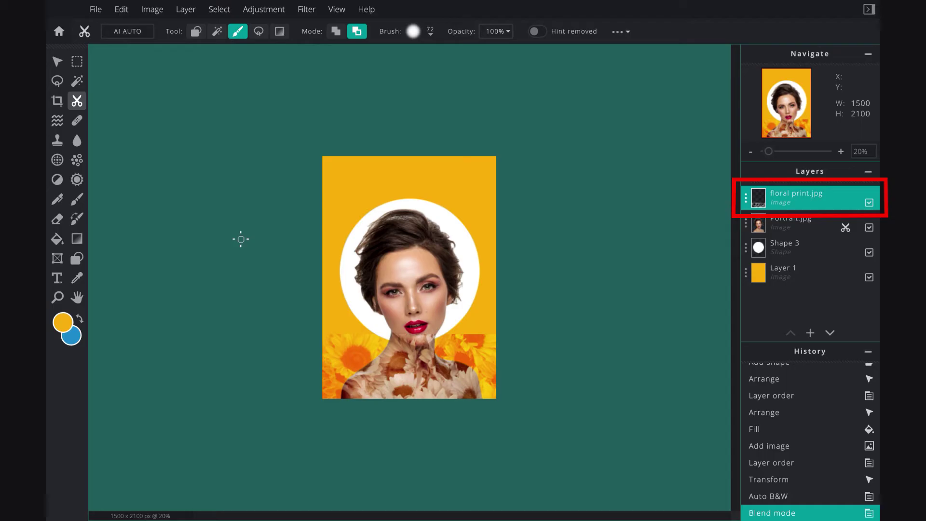
scroll(240, 239, up, 1)
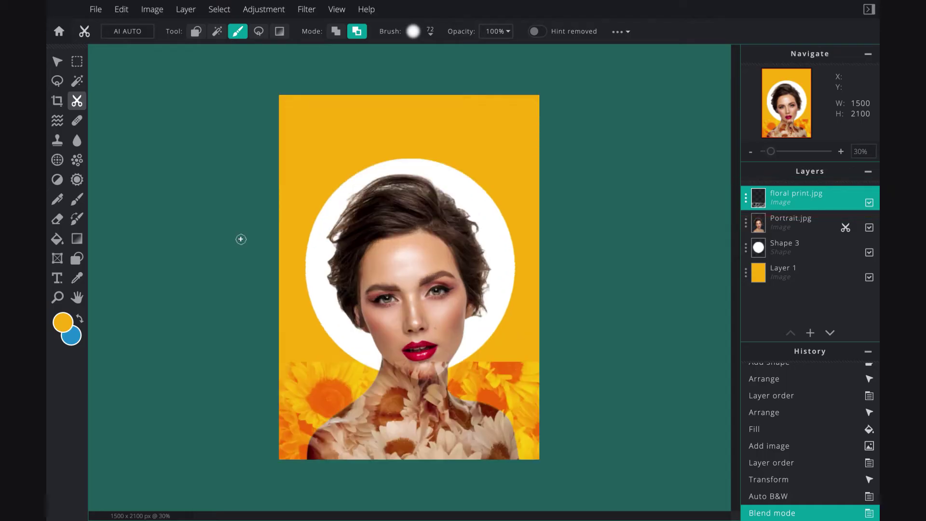
mouse_move(373, 370)
mouse_down()
mouse_move(325, 415)
mouse_move(303, 460)
mouse_up()
drag(333, 410, 321, 420)
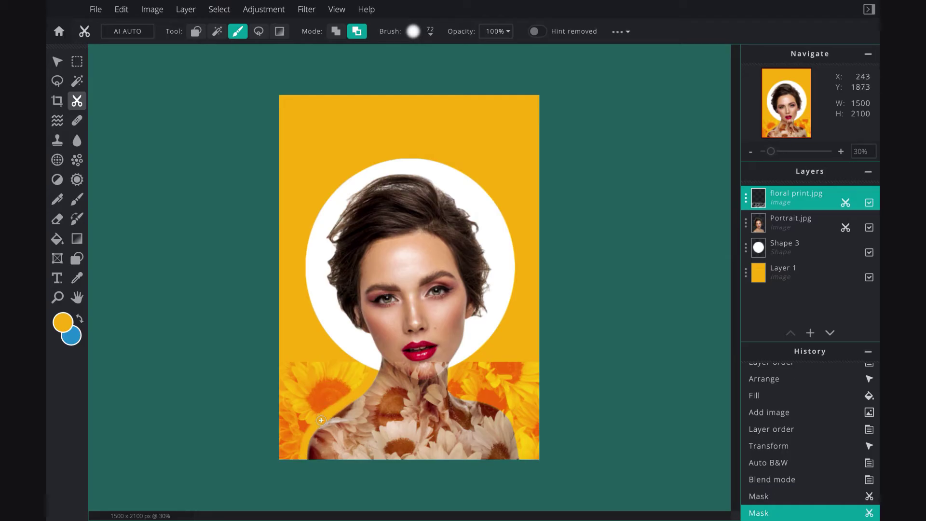
mouse_move(394, 362)
mouse_down()
mouse_move(423, 373)
mouse_move(444, 363)
mouse_move(405, 369)
mouse_move(421, 373)
mouse_move(437, 365)
mouse_move(394, 361)
mouse_move(433, 370)
mouse_move(421, 374)
mouse_up()
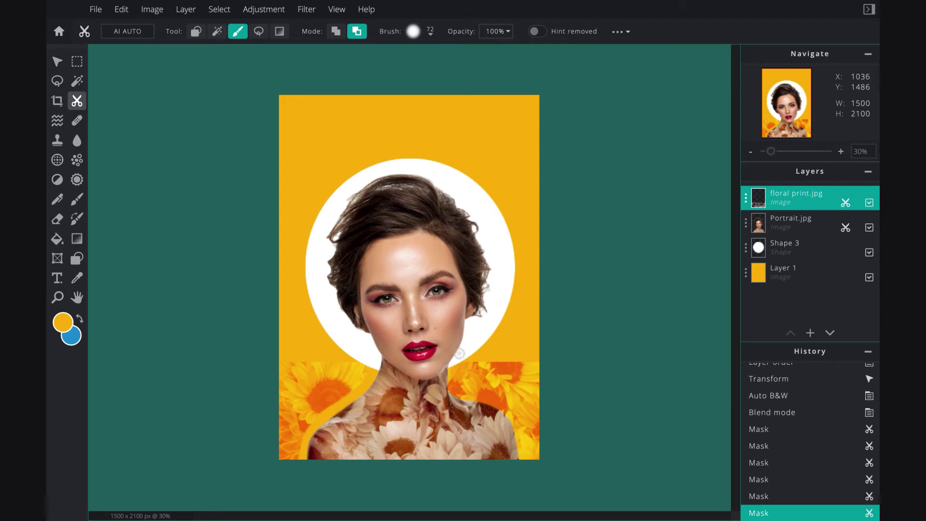
scroll(459, 353, up, 1)
scroll(459, 351, down, 1)
mouse_move(452, 369)
mouse_down()
mouse_move(455, 392)
mouse_move(512, 417)
mouse_move(523, 460)
mouse_up()
scroll(548, 442, up, 1)
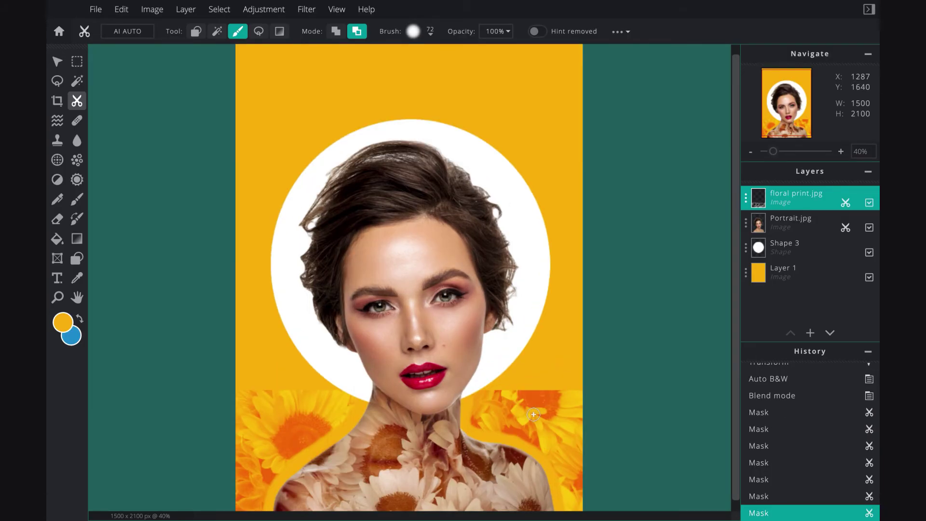
scroll(533, 415, down, 1)
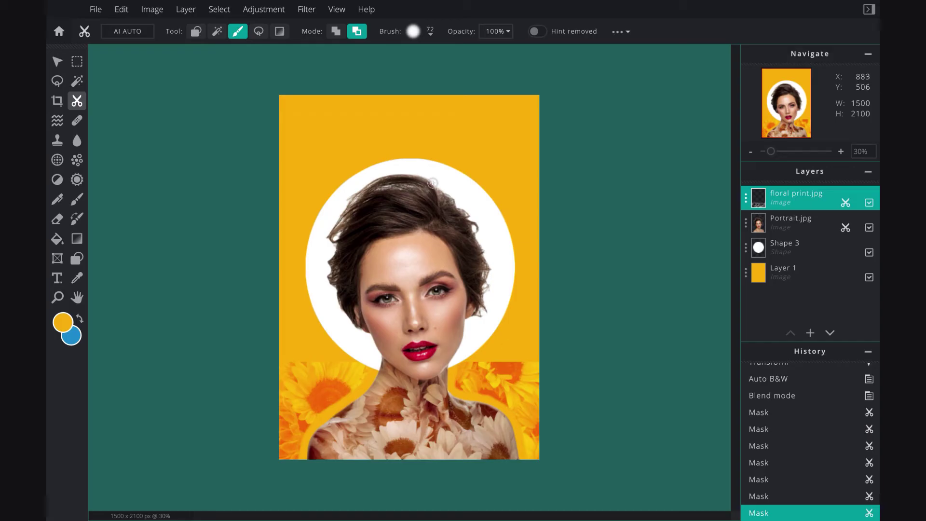
Enlarge the cutout brush to 290 and mask away the remaining floral print over the yellow background on both sides of the woman.
click(414, 31)
drag(444, 72, 473, 72)
mouse_move(361, 357)
mouse_down()
mouse_move(296, 413)
mouse_move(278, 459)
mouse_up()
mouse_move(278, 402)
mouse_down()
mouse_move(279, 382)
mouse_move(299, 370)
mouse_move(340, 375)
mouse_move(310, 402)
mouse_move(347, 368)
mouse_up()
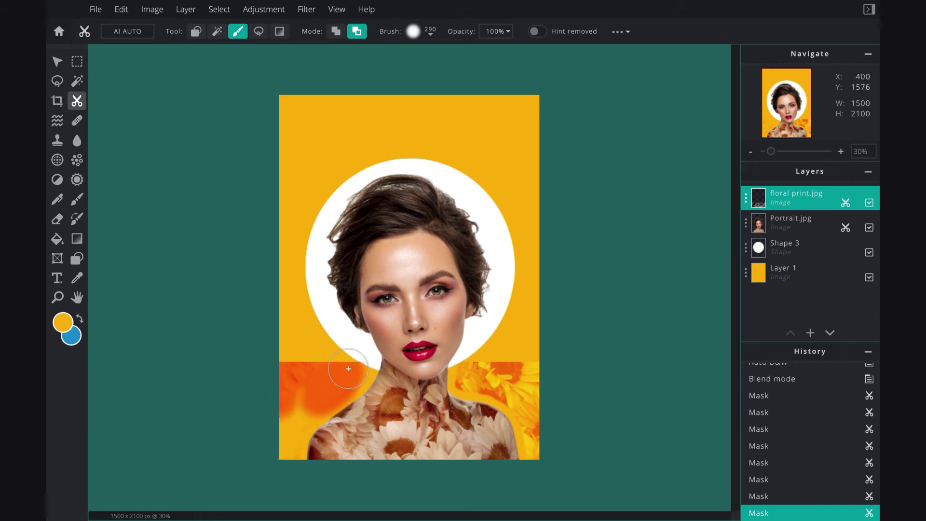
mouse_move(475, 345)
mouse_down()
mouse_move(474, 366)
mouse_move(485, 381)
mouse_move(515, 389)
mouse_move(539, 451)
mouse_move(527, 364)
mouse_move(467, 380)
mouse_move(463, 372)
mouse_move(483, 371)
mouse_up()
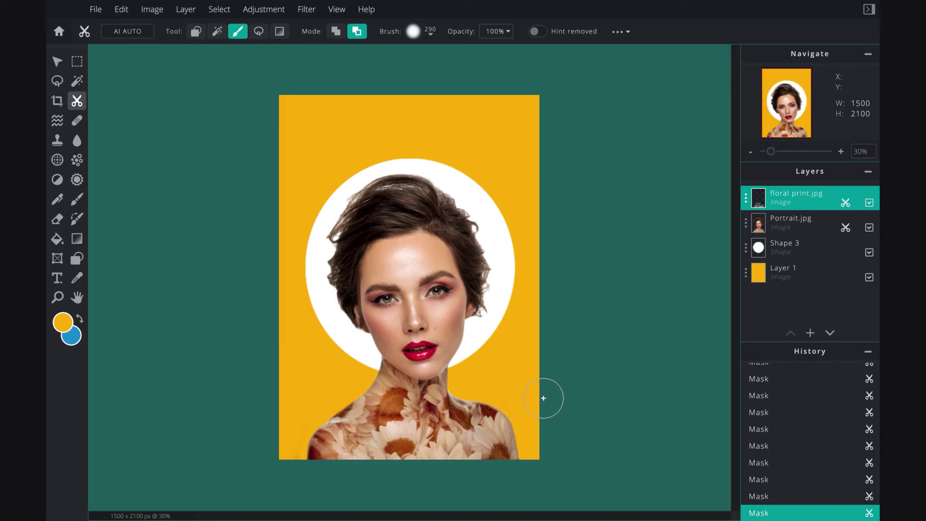
key(ctrl+plus)
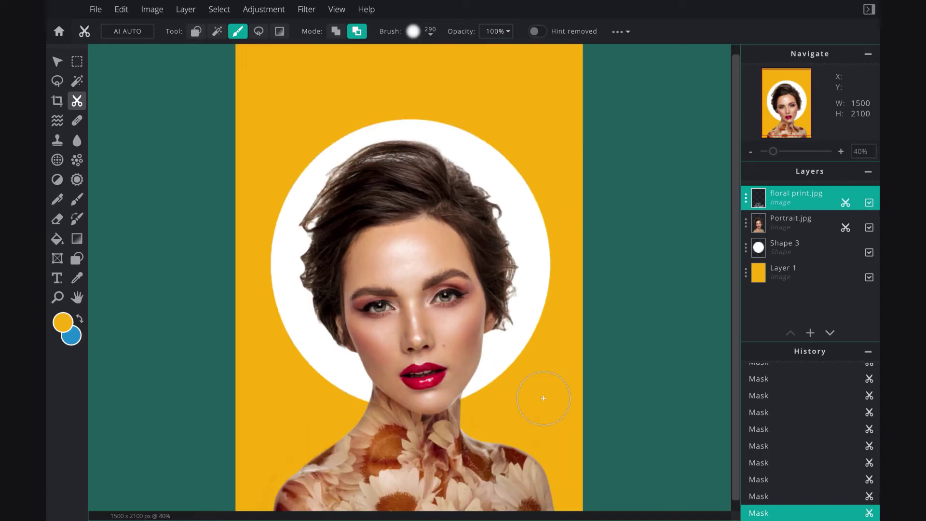
key(ctrl+minus)
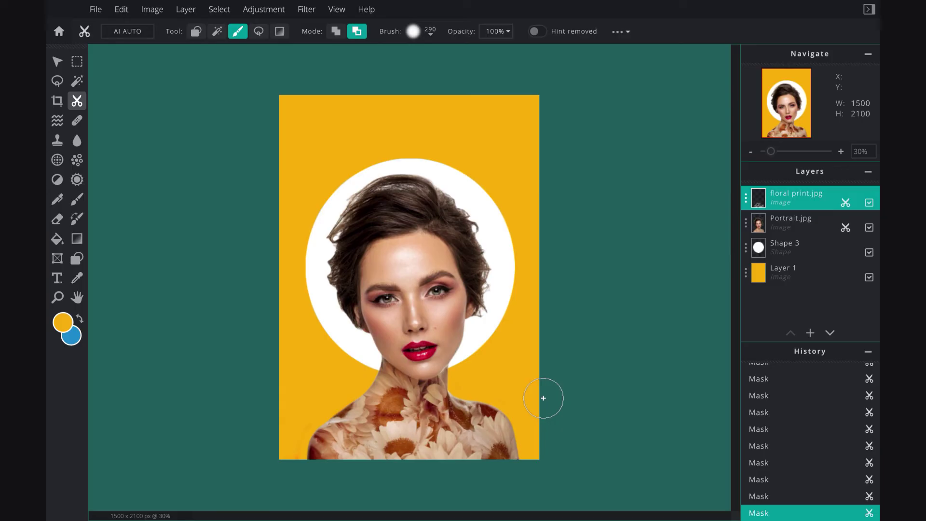
Set the floral print layer's transparency to 91.
click(747, 200)
drag(738, 286, 735, 285)
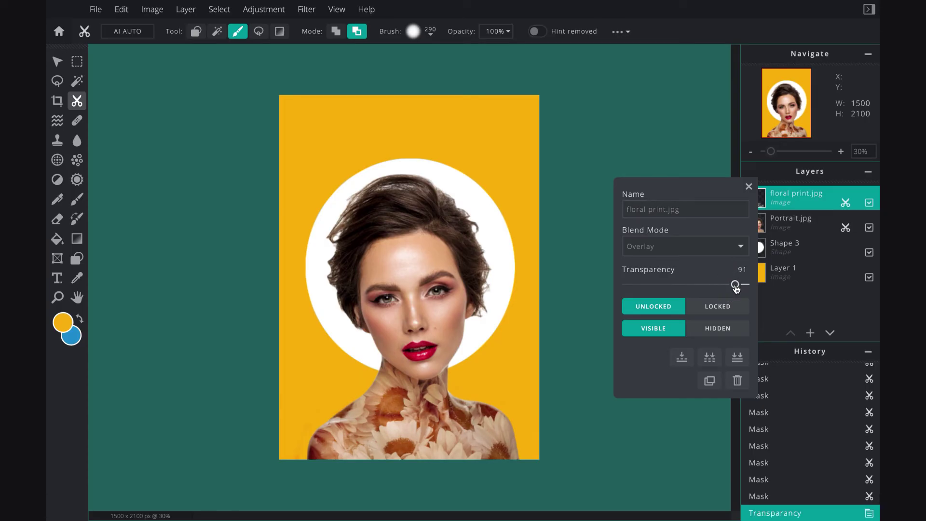
click(749, 187)
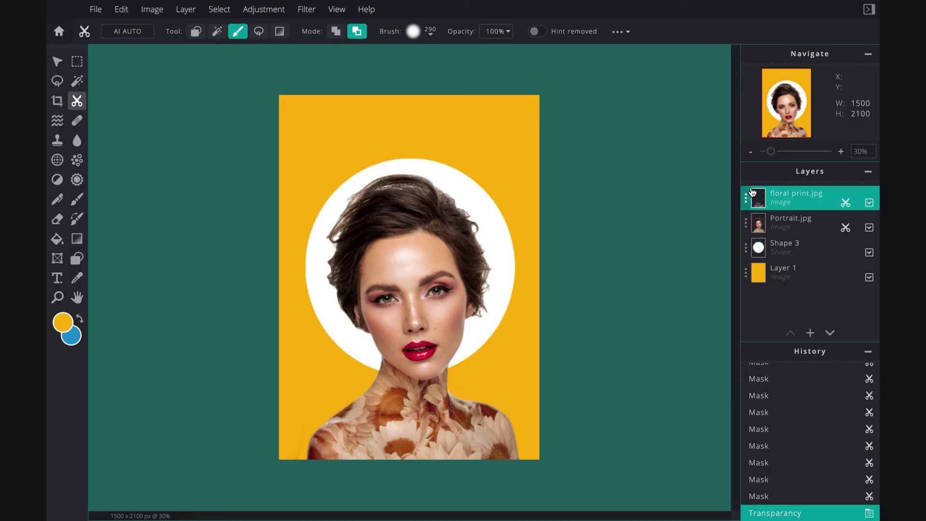
Convert the Portrait.jpg layer to black and white with Auto B&W.
click(779, 225)
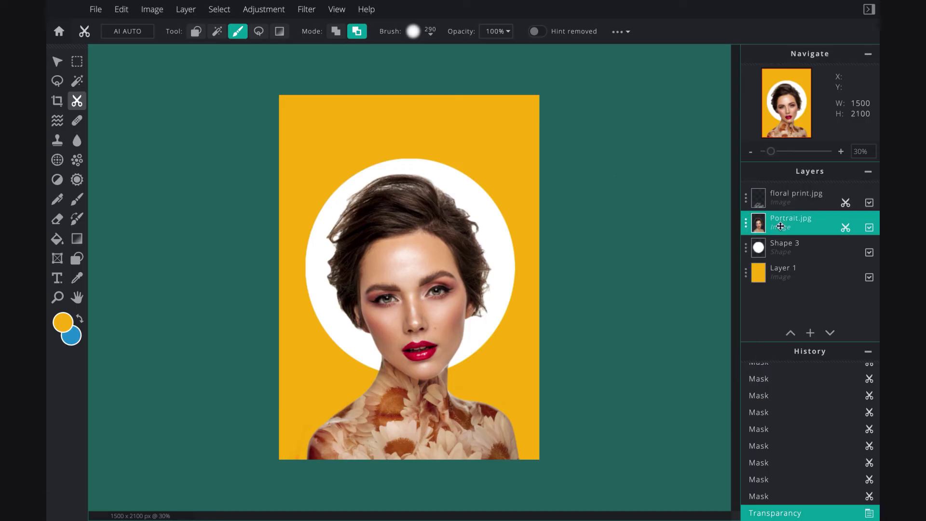
click(264, 9)
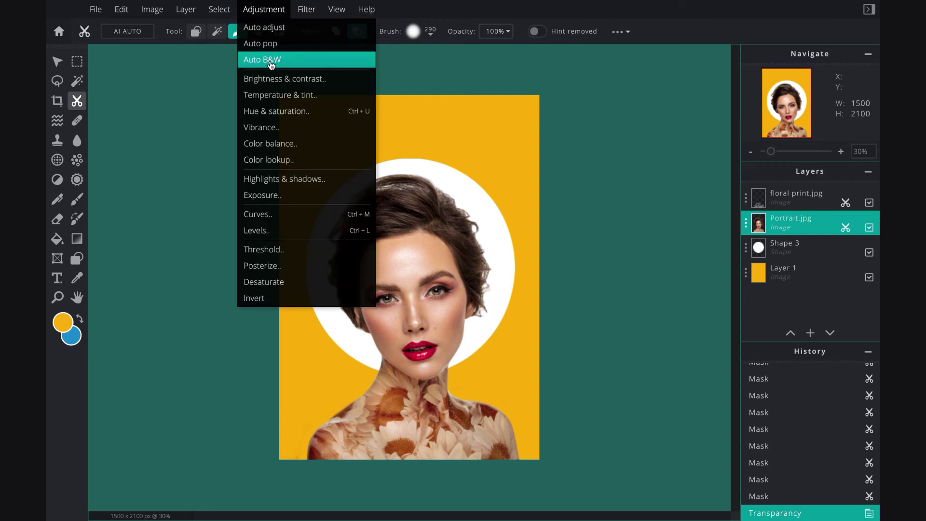
click(263, 59)
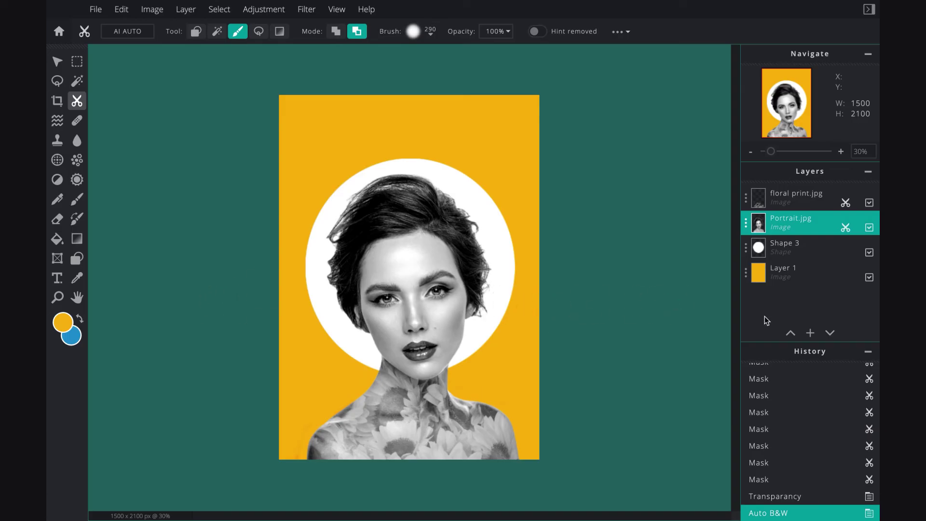
Import floral bouquet.png as an image layer directly above the portrait layer.
click(810, 333)
click(810, 318)
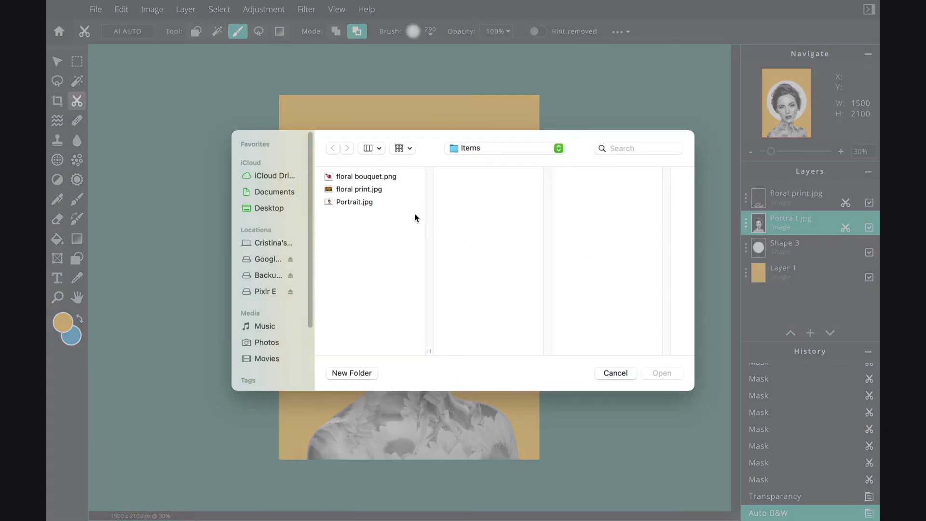
click(394, 174)
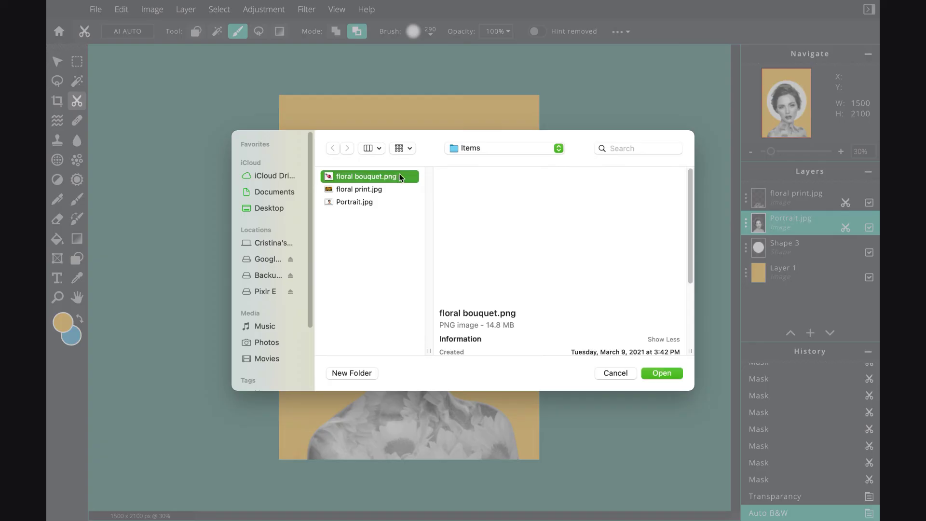
click(662, 372)
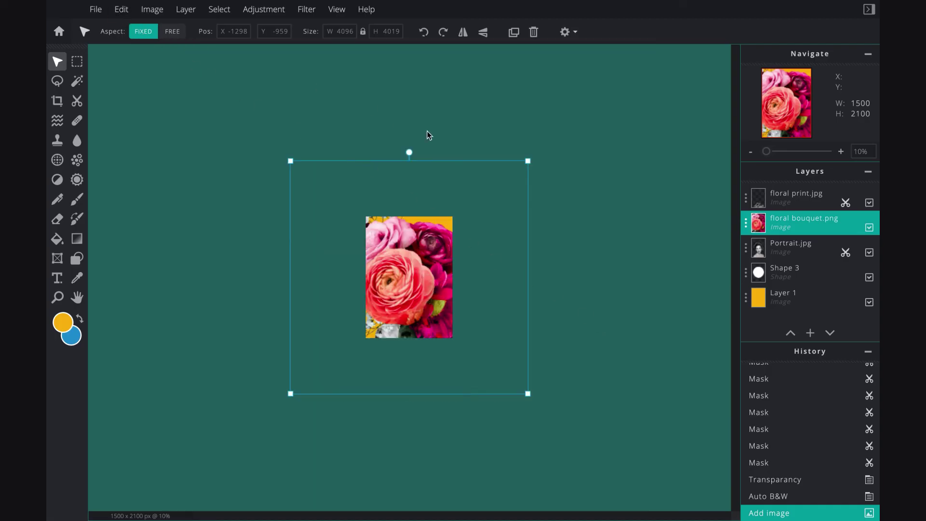
Scale the bouquet proportionally to 1348 × 1323 px, rotate it roughly a quarter turn counterclockwise and place it over the woman's hair.
drag(528, 162, 407, 245)
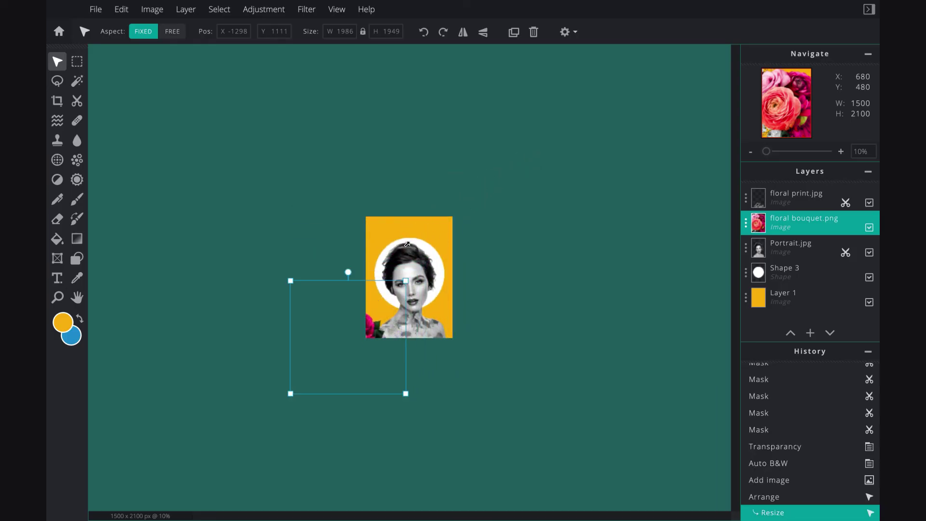
drag(347, 273, 384, 266)
scroll(384, 266, up, 1)
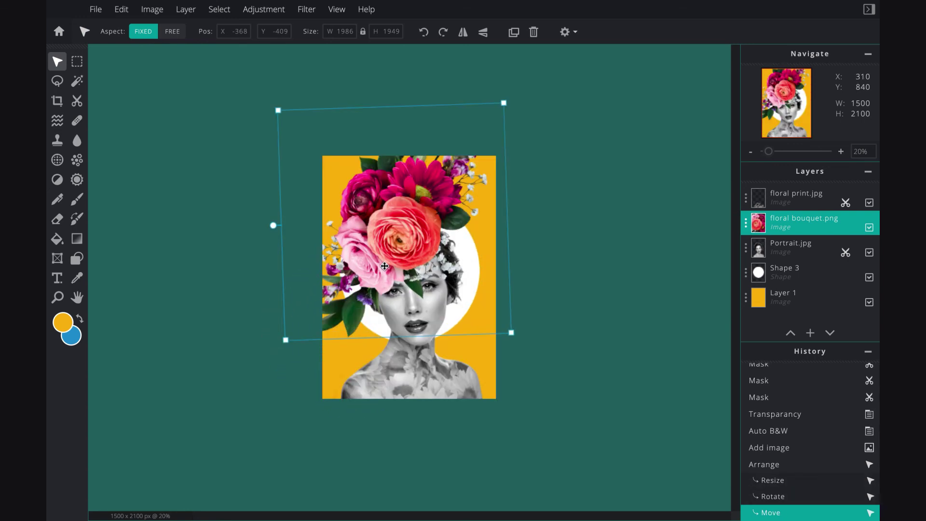
drag(271, 226, 275, 199)
drag(527, 129, 443, 188)
drag(380, 221, 398, 211)
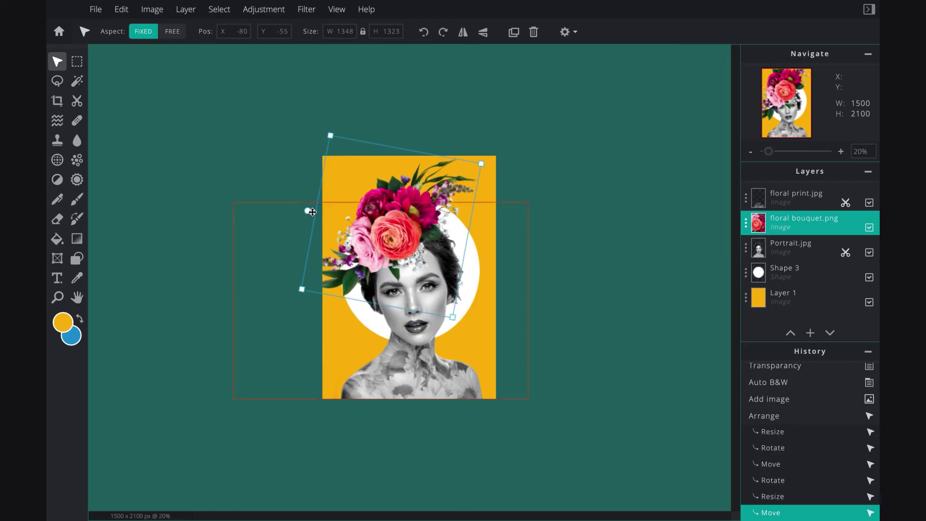
Rotate the bouquet slightly clockwise and nudge it to X -70, Y -85 on the woman's head.
mouse_move(306, 211)
mouse_down()
mouse_move(321, 196)
mouse_move(313, 195)
mouse_up()
key(Up)
key(Up)
key(Up)
key(Up)
key(Right)
key(Right)
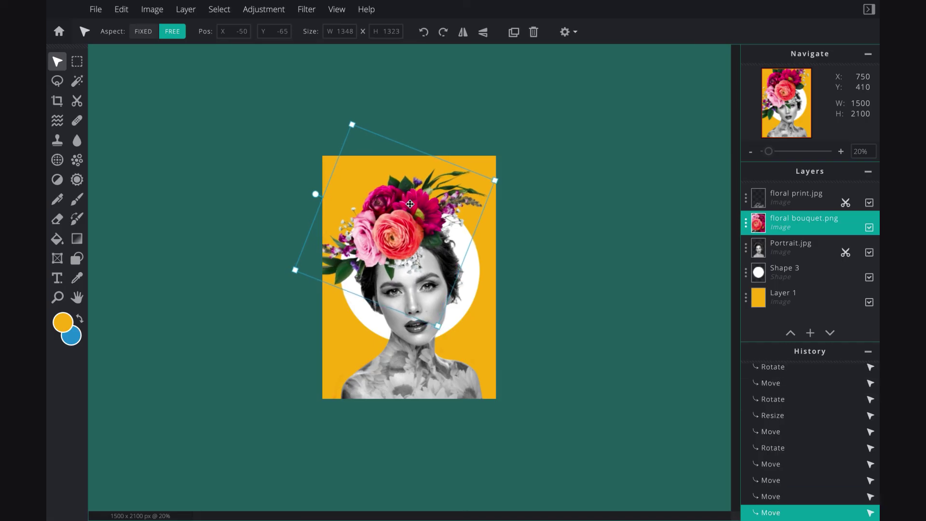
key(Left)
key(Down)
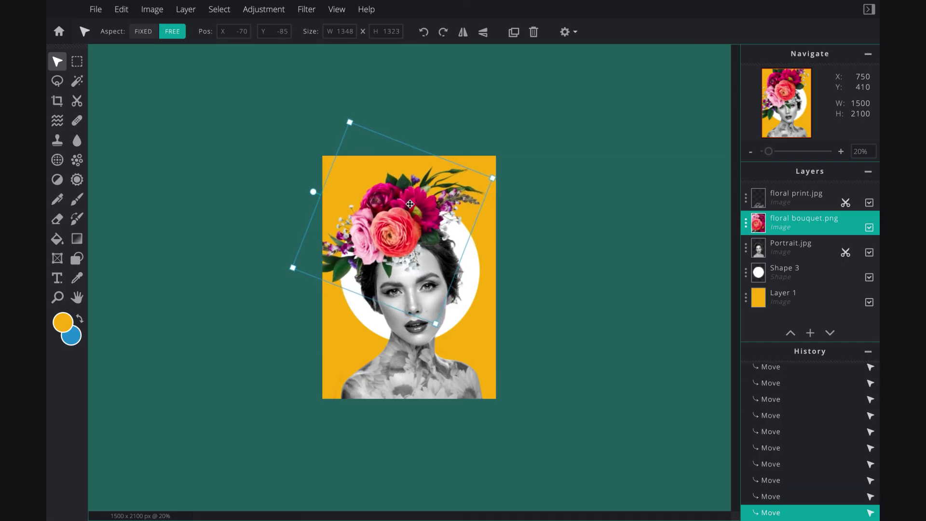
Fine-tune the bouquet by rotating it slightly counterclockwise and positioning it at X -67, Y -65 across the forehead and hair.
key(shift)
drag(311, 190, 312, 205)
key(ctrl+plus)
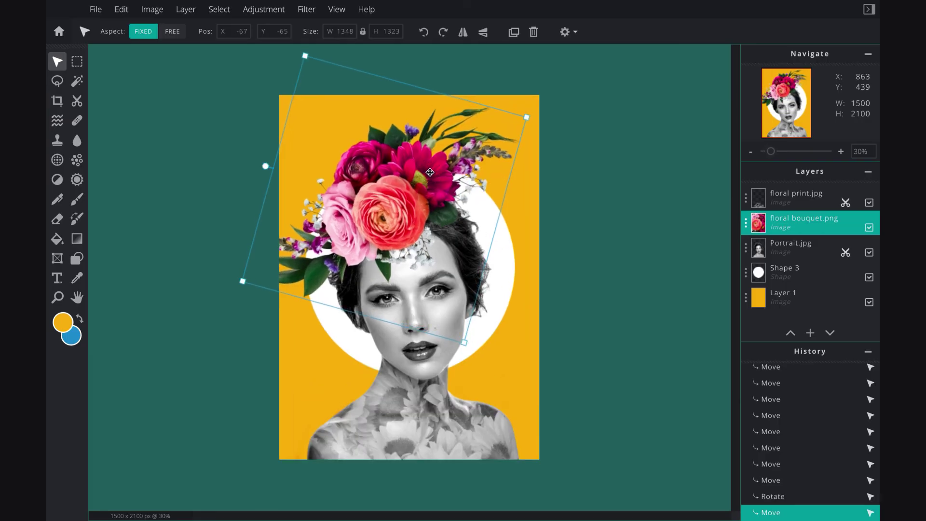
drag(264, 166, 260, 173)
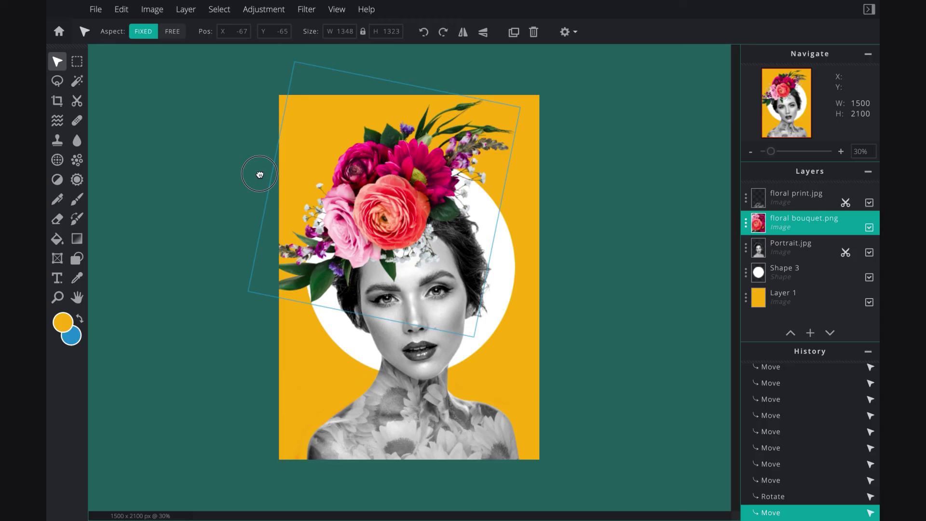
Slightly lower the floral bouquet layer's transparency setting from full and deselect the layer.
click(746, 222)
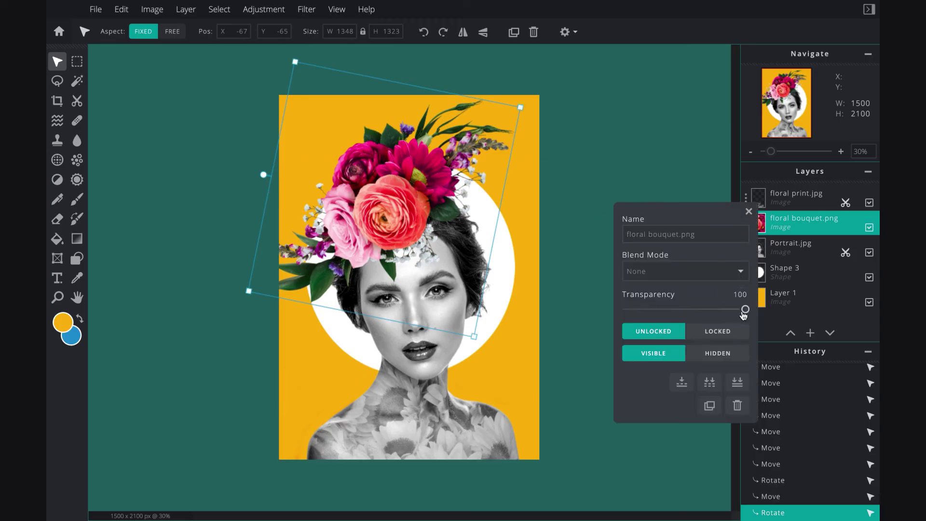
drag(745, 312, 731, 314)
click(749, 211)
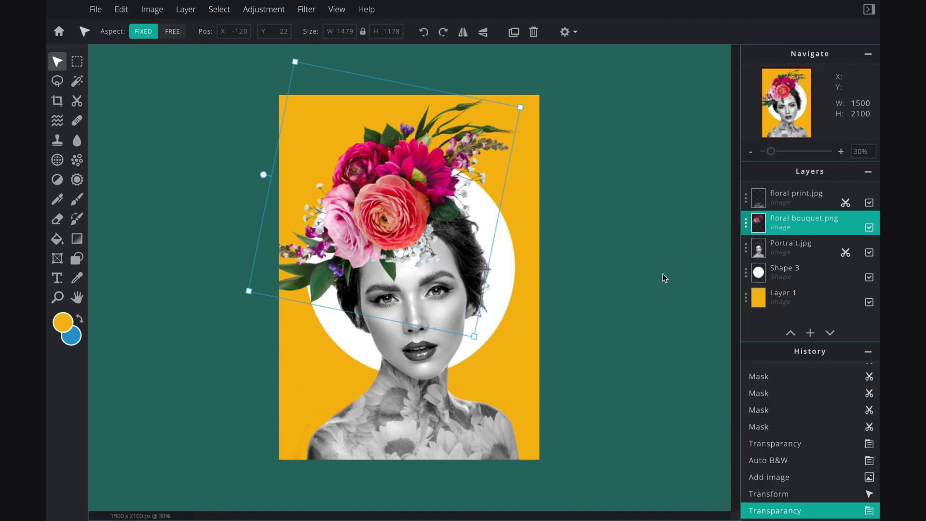
click(641, 295)
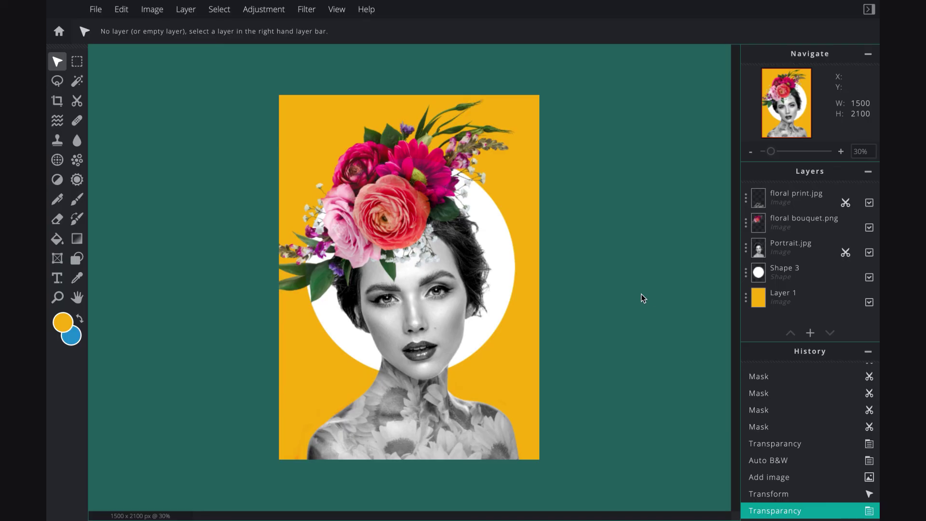